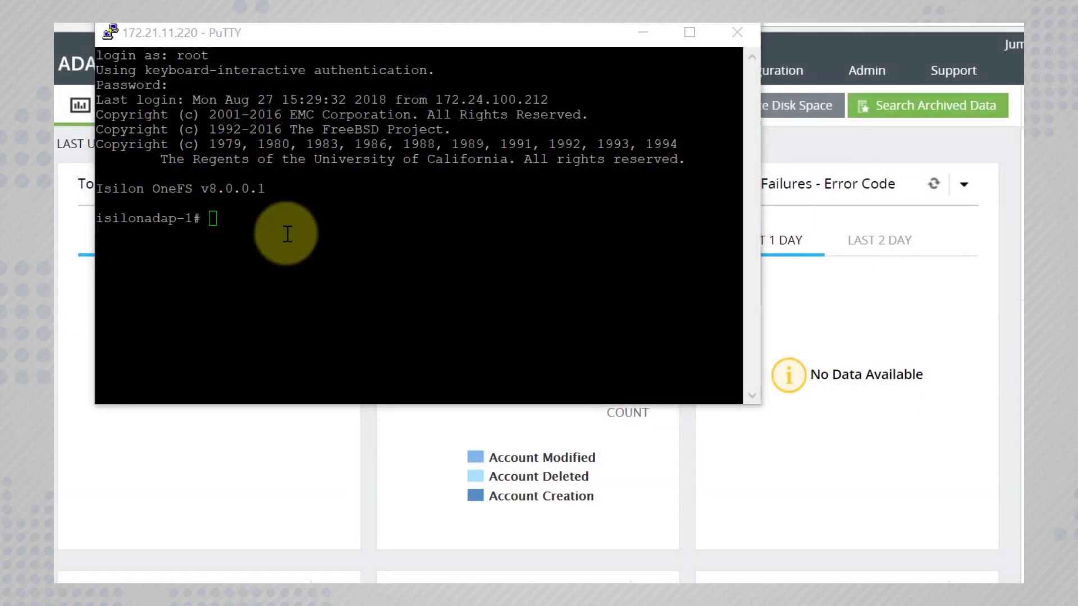
Go to /etc/mcp/templates and open syslog.conf in vi.
{"action": "type", "text": "cd.."}
{"action": "key", "text": "Return"}
{"action": "type", "text": "cd"}
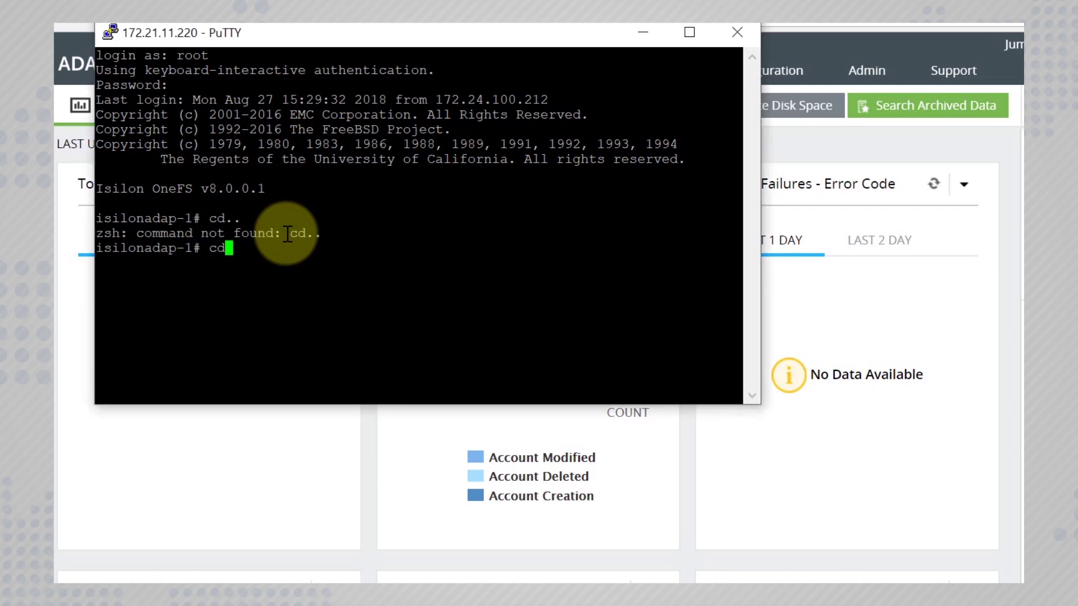
{"action": "type", "text": " /etc/mcp/templates"}
{"action": "key", "text": "Return"}
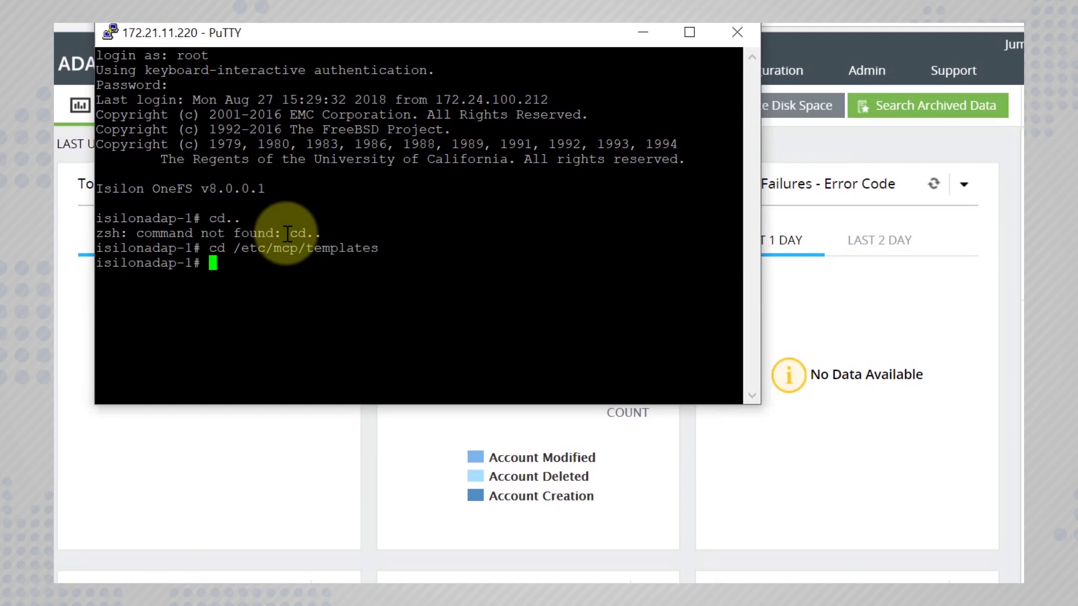
{"action": "type", "text": "vi syslog.conf"}
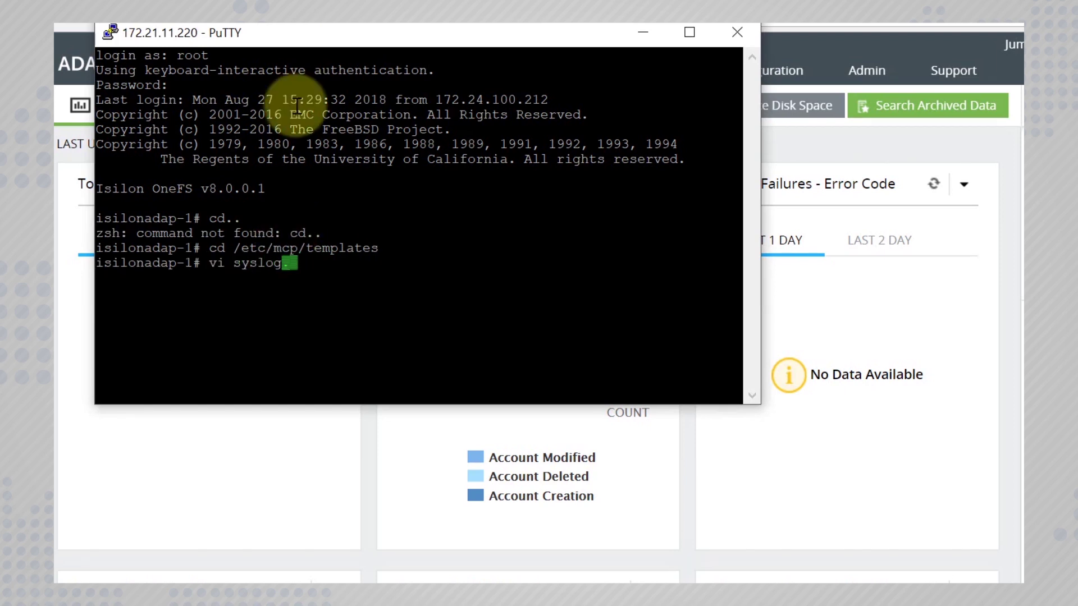
{"action": "key", "text": "Return"}
{"action": "key", "text": "Down"}
{"action": "key", "text": "Down"}
{"action": "key", "text": "Down"}
{"action": "key", "text": "Down"}
{"action": "key", "text": "Down"}
{"action": "key", "text": "Down"}
{"action": "key", "text": "Down"}
{"action": "key", "text": "Down"}
{"action": "key", "text": "Down"}
{"action": "key", "text": "Down"}
{"action": "key", "text": "Down"}
{"action": "key", "text": "Down"}
{"action": "key", "text": "Down"}
{"action": "key", "text": "Down"}
{"action": "key", "text": "Down"}
{"action": "key", "text": "Down"}
{"action": "key", "text": "Down"}
{"action": "key", "text": "Down"}
{"action": "key", "text": "Down"}
{"action": "key", "text": "Down"}
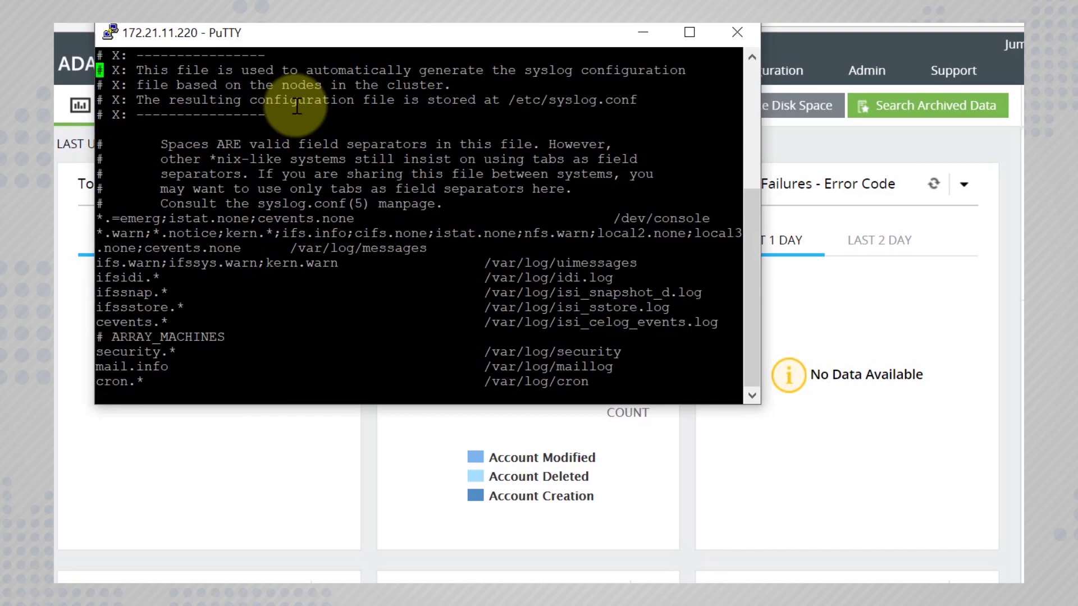
{"action": "key", "text": "Up"}
{"action": "key", "text": "Up"}
{"action": "key", "text": "Up"}
{"action": "key", "text": "Up"}
{"action": "key", "text": "Up"}
{"action": "key", "text": "Up"}
{"action": "key", "text": "Up"}
{"action": "key", "text": "Up"}
{"action": "key", "text": "Up"}
{"action": "key", "text": "Up"}
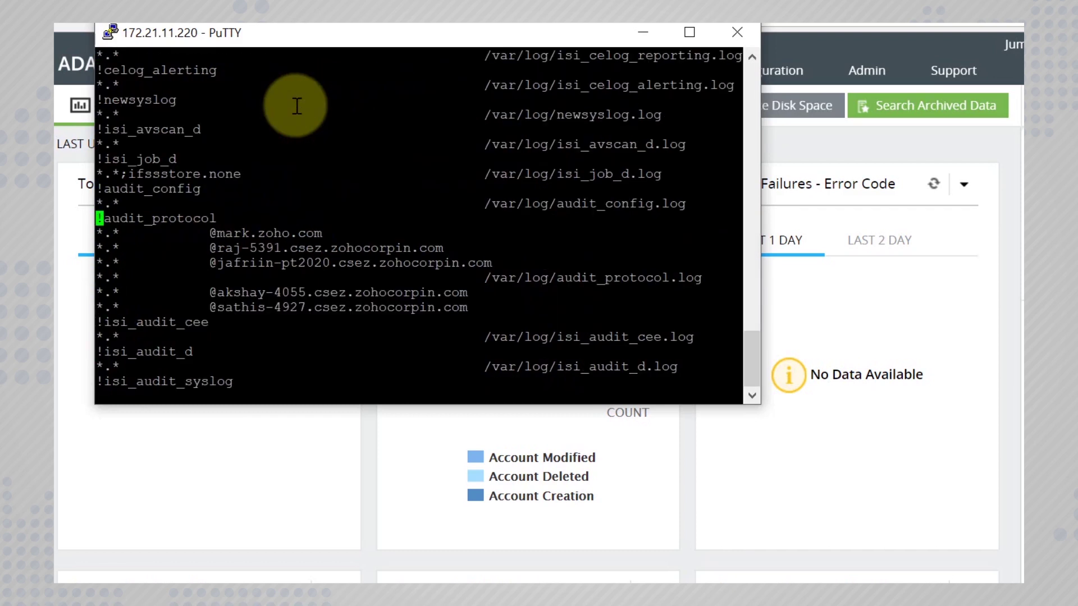
{"action": "key", "text": "Right"}
{"action": "key", "text": "Right"}
{"action": "key", "text": "Right"}
{"action": "key", "text": "Right"}
{"action": "key", "text": "Right"}
{"action": "key", "text": "Right"}
{"action": "key", "text": "Right"}
{"action": "key", "text": "Right"}
{"action": "key", "text": "Right"}
{"action": "key", "text": "Right"}
{"action": "key", "text": "Right"}
{"action": "key", "text": "Right"}
{"action": "key", "text": "Right"}
{"action": "key", "text": "Right"}
{"action": "key", "text": "a"}
{"action": "key", "text": "Return"}
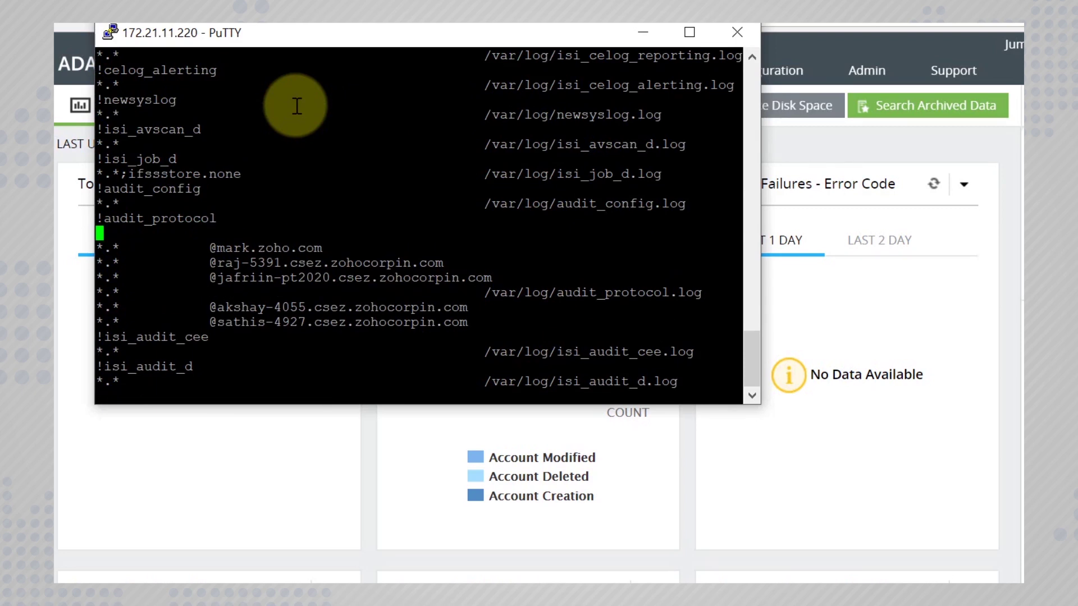
{"action": "type", "text": "*.*           @john.zoho.com"}
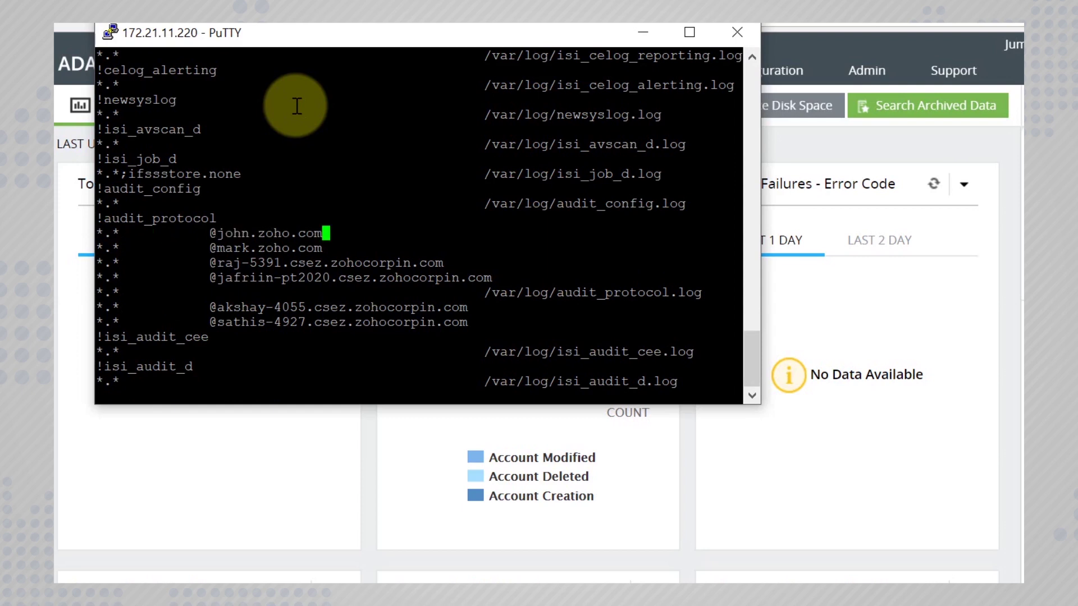
{"action": "key", "text": "Escape"}
{"action": "type", "text": ":wq"}
{"action": "key", "text": "Return"}
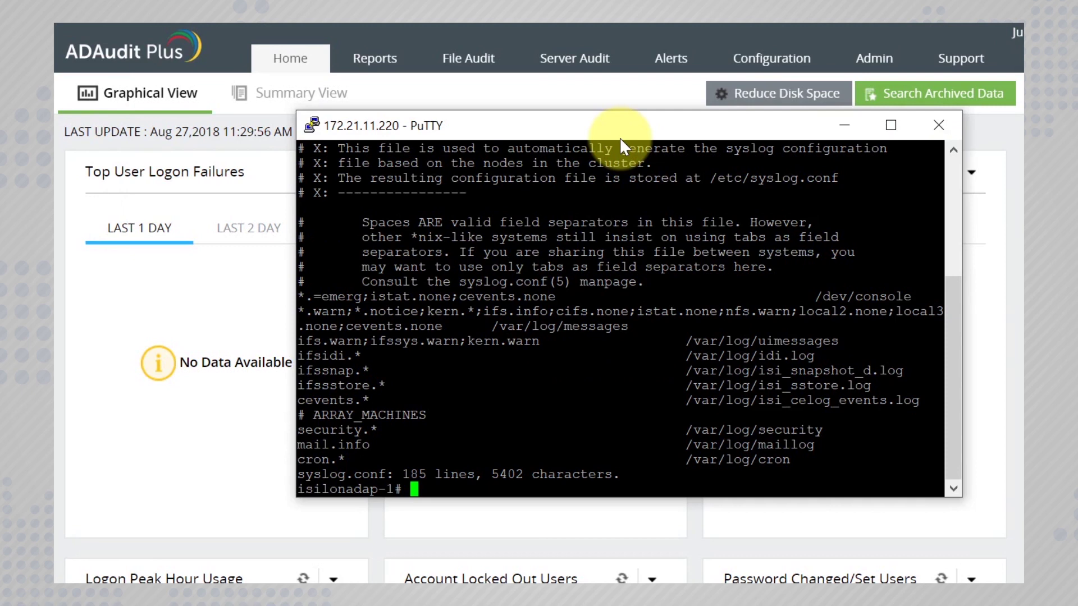
Turn on global protocol auditing, then list the access zones System and adauditplus.
{"action": "type", "text": "isi audit set"}
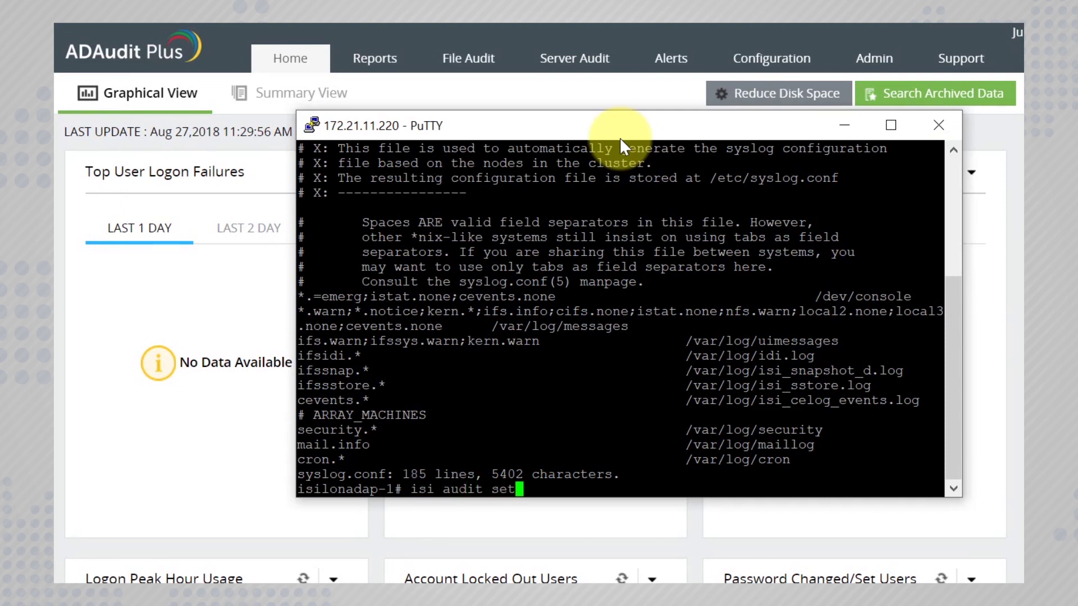
{"action": "type", "text": "tings global mo"}
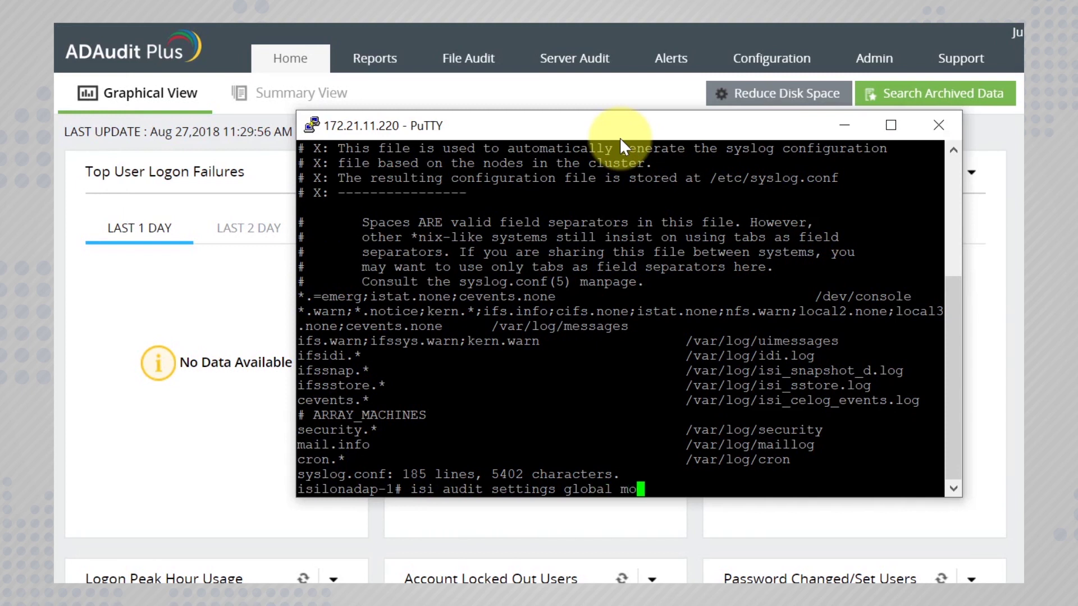
{"action": "type", "text": "dify --protoco"}
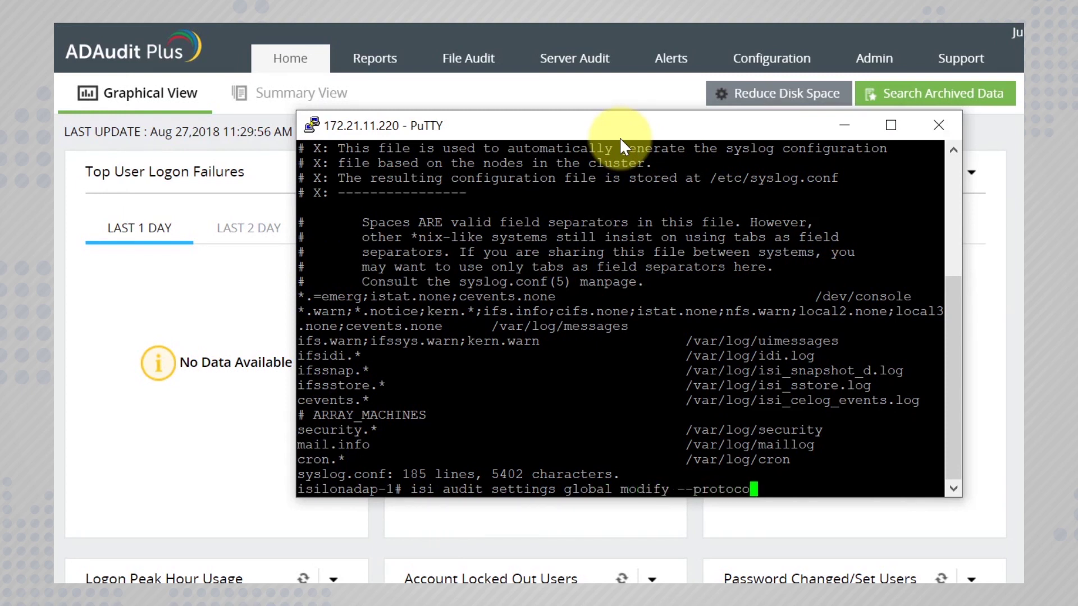
{"action": "type", "text": "l-auditing-"}
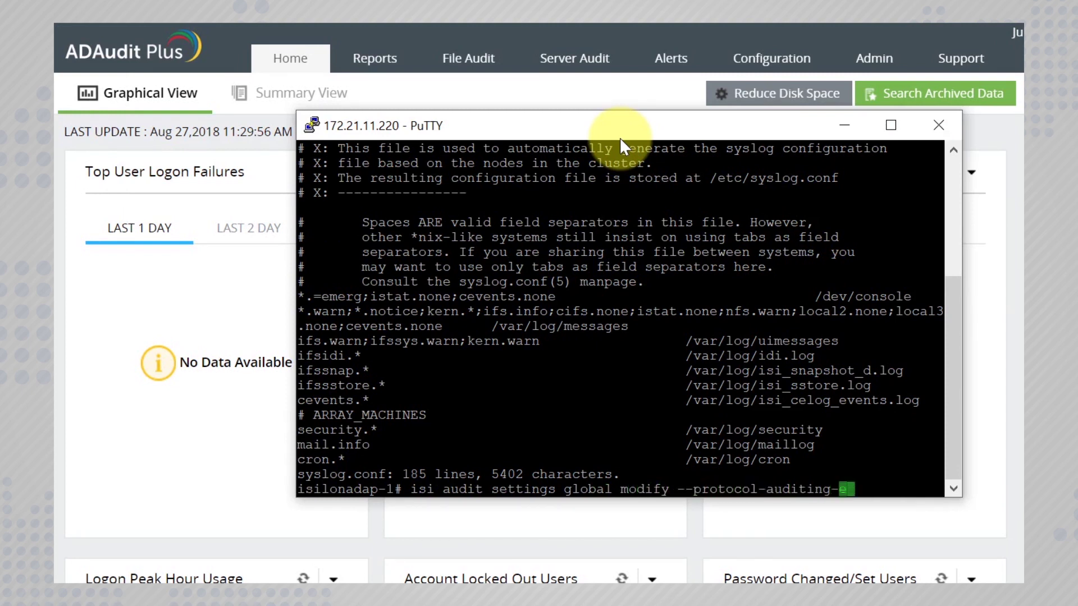
{"action": "type", "text": "enabled true"}
{"action": "key", "text": "Return"}
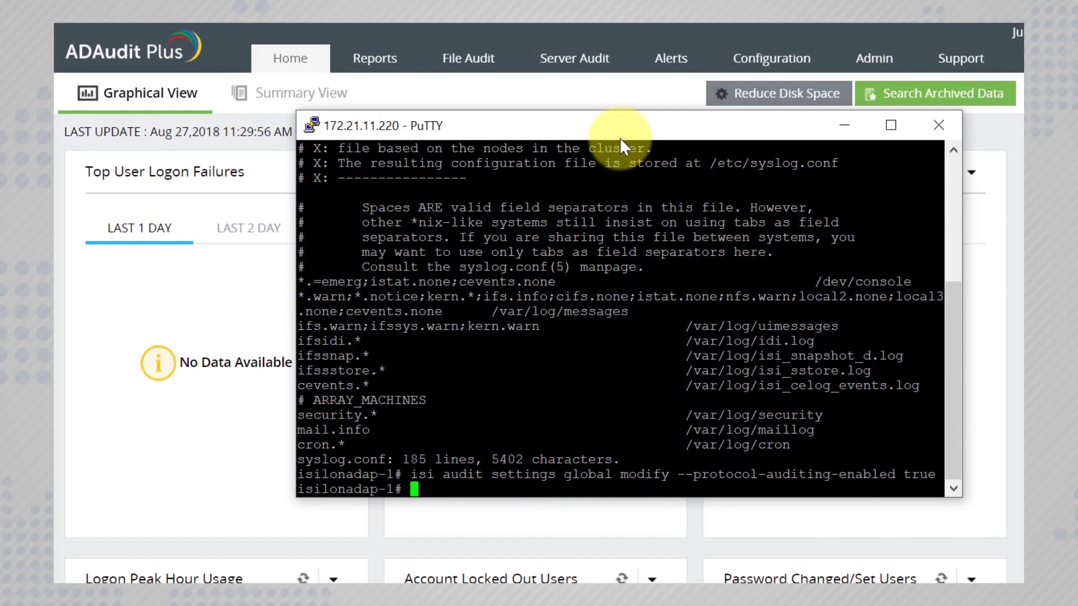
{"action": "type", "text": "isi zone zones list"}
{"action": "key", "text": "Return"}
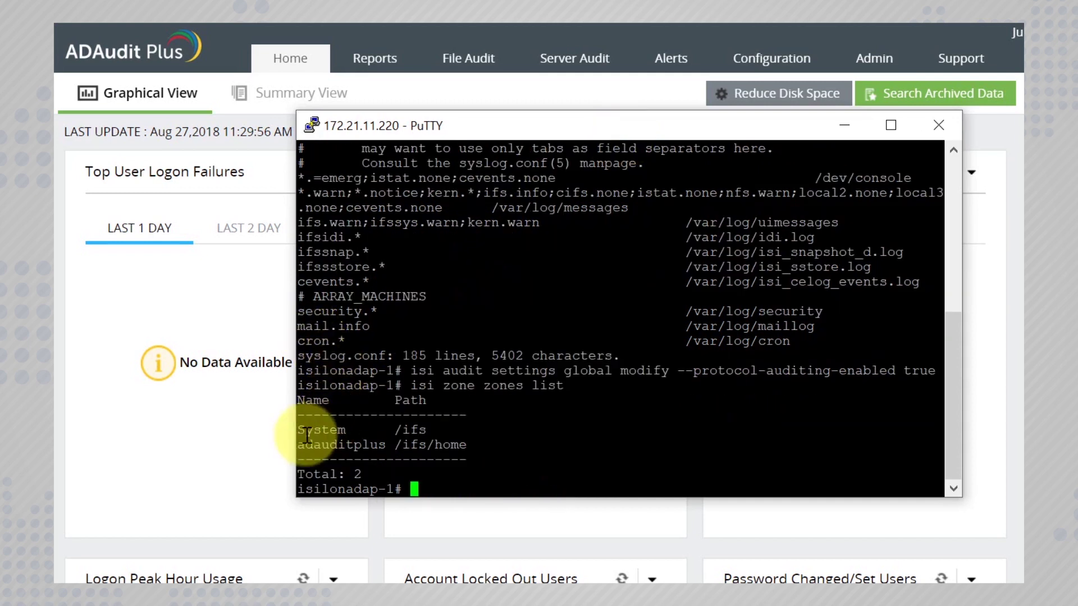
{"action": "left_click_drag", "start_coordinate": [298, 430], "coordinate": [472, 445]}
{"action": "left_click", "coordinate": [445, 488]}
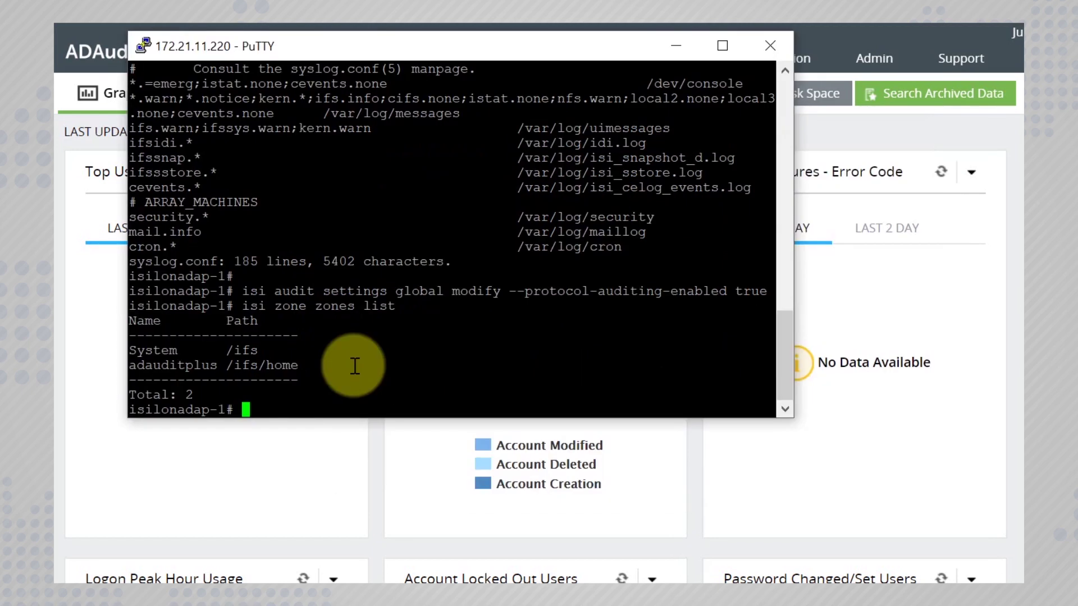
See Syslog Forwarding Enabled: No in the audit settings, then set --syslog-forwarding-enabled=yes.
{"action": "type", "text": "isi audit set"}
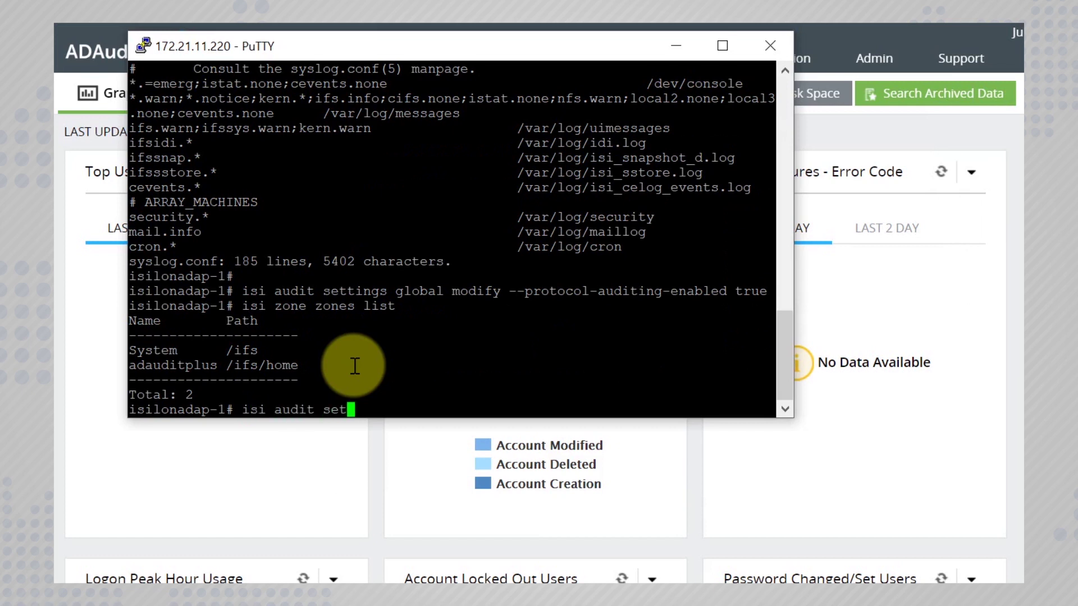
{"action": "type", "text": "tings view"}
{"action": "key", "text": "Return"}
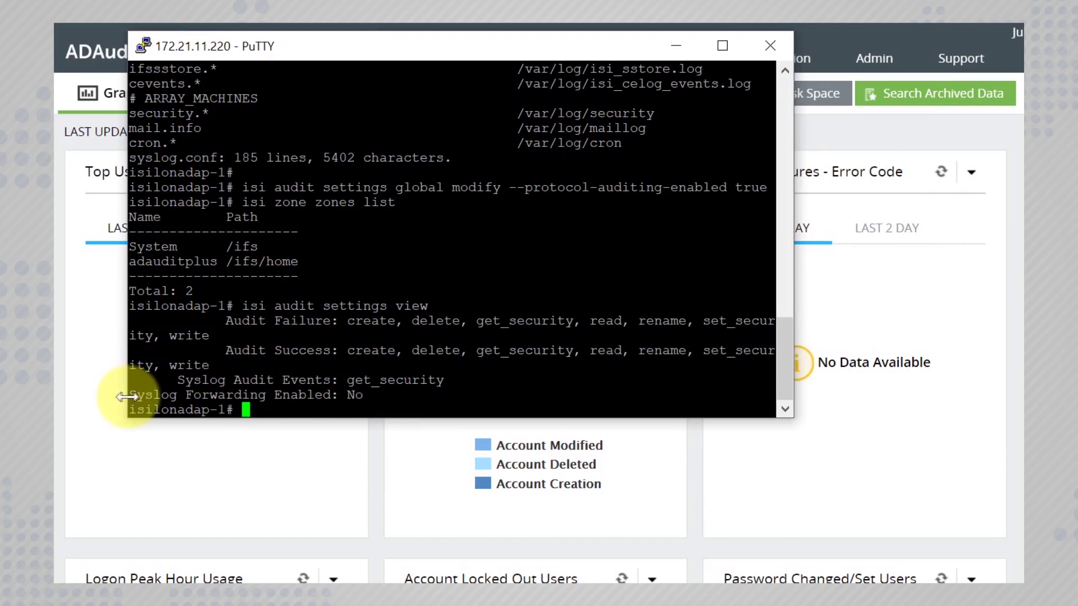
{"action": "left_click_drag", "start_coordinate": [129, 397], "coordinate": [371, 397]}
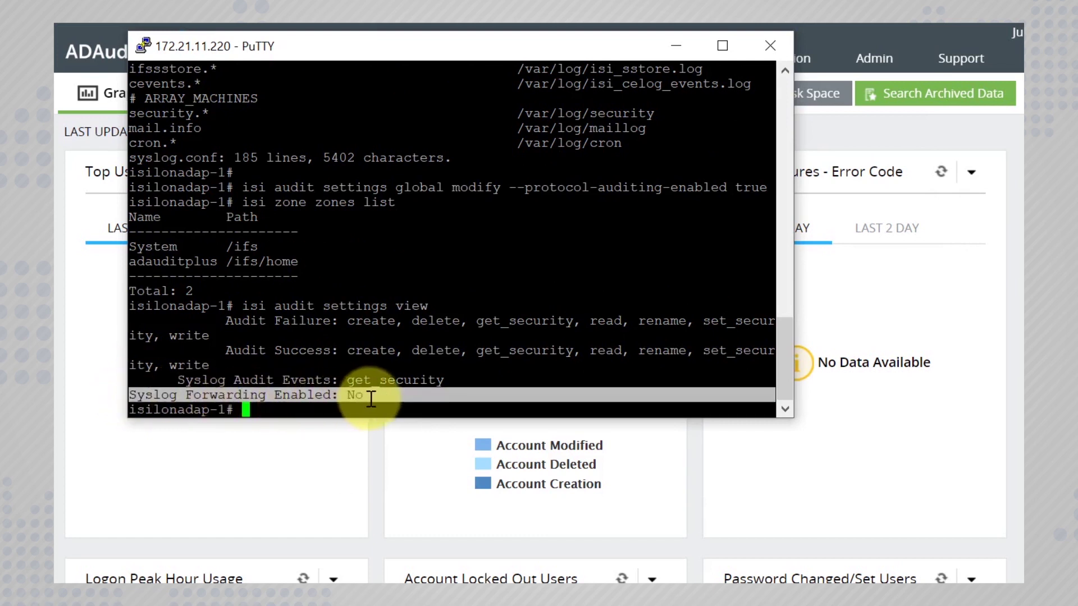
{"action": "left_click", "coordinate": [364, 398]}
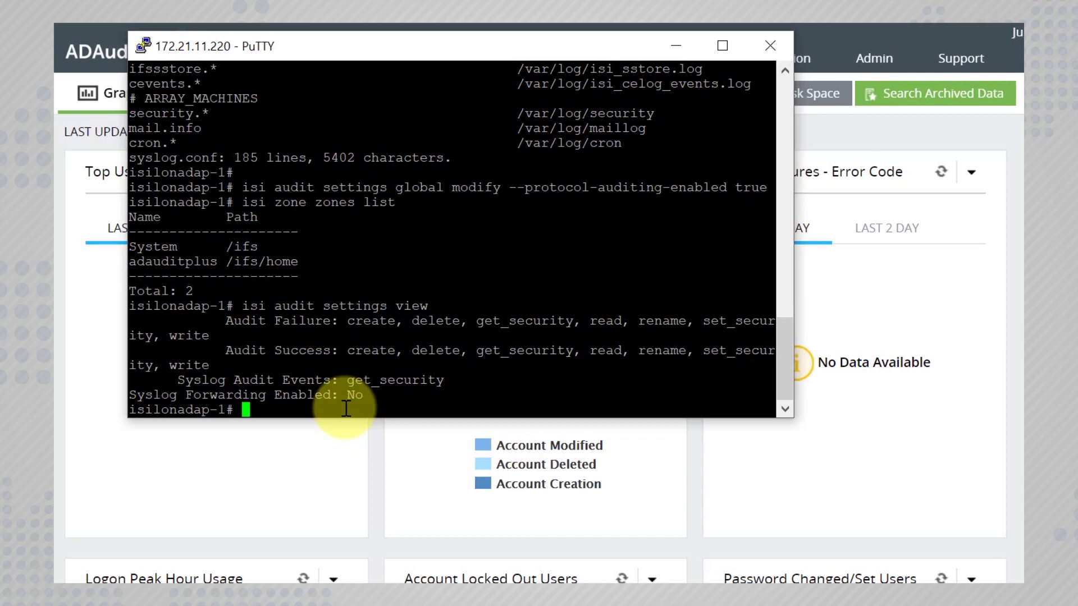
{"action": "type", "text": "isi audit settings modify "}
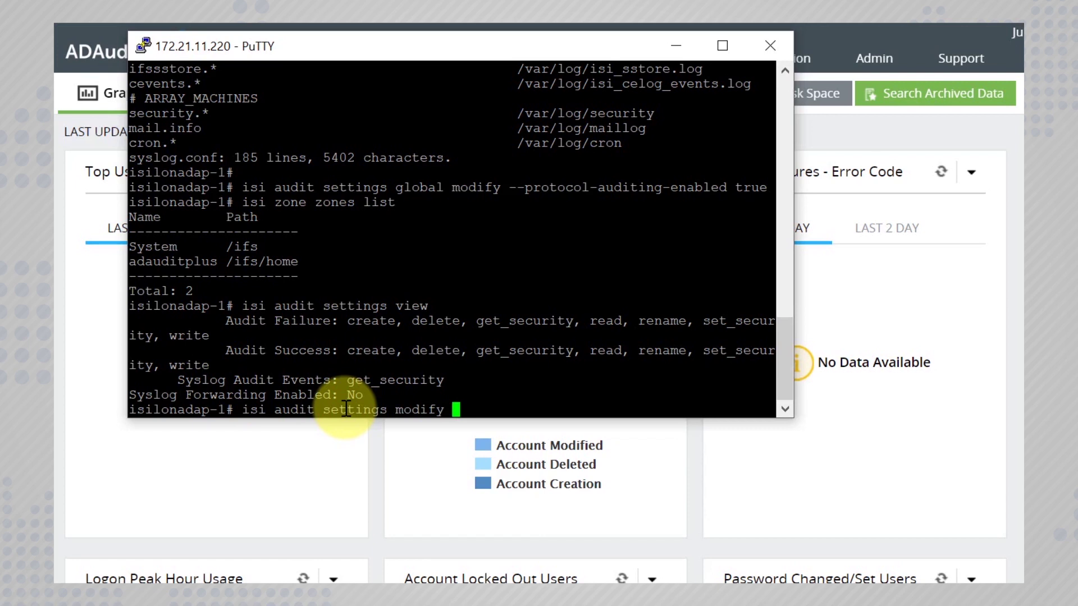
{"action": "type", "text": "--syslog-"}
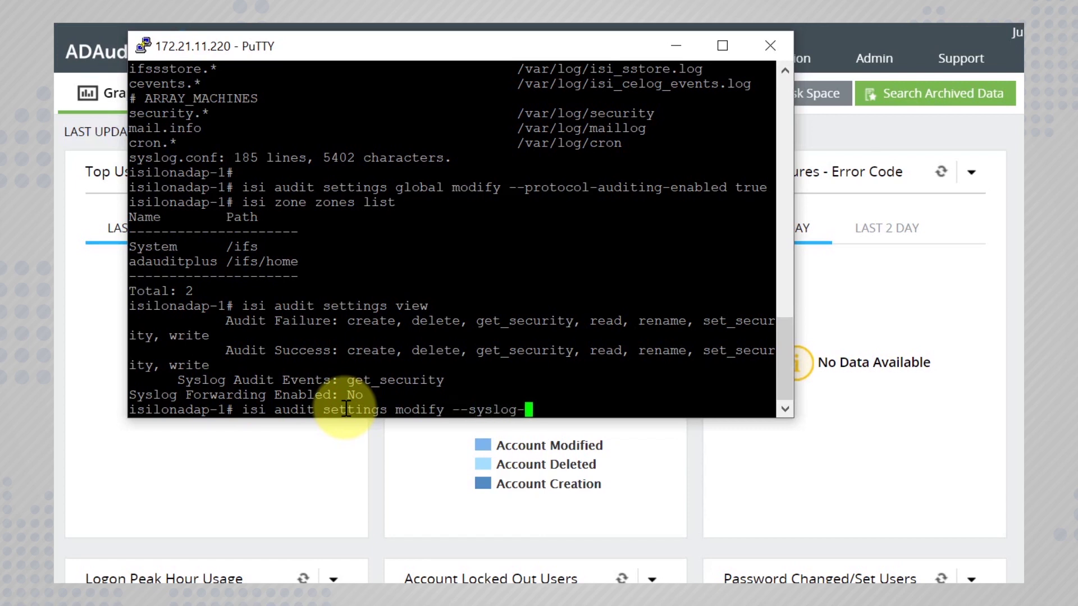
{"action": "type", "text": "forwarding"}
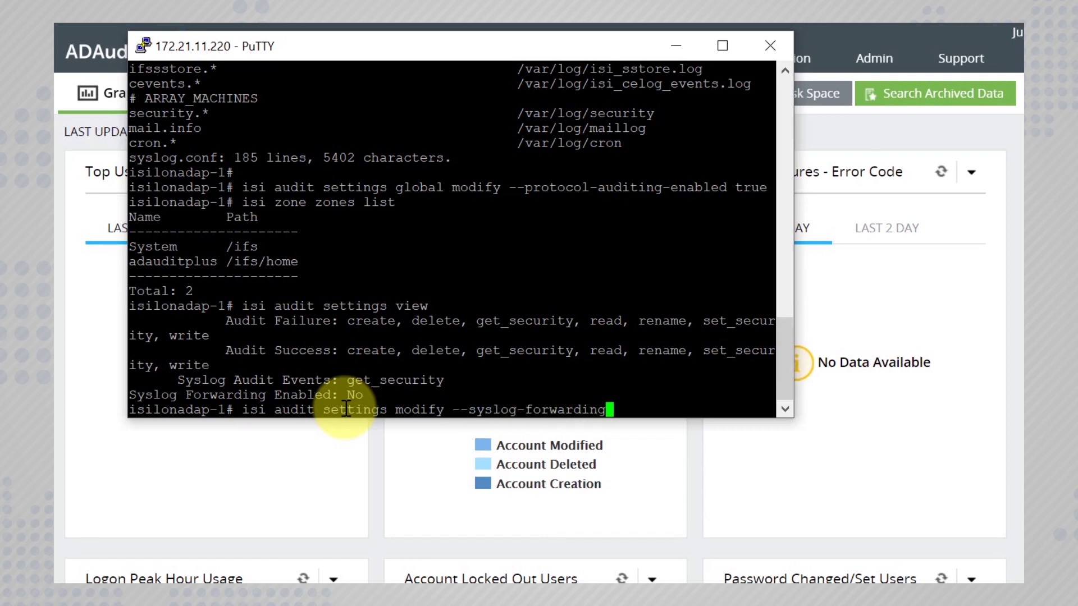
{"action": "type", "text": "-enabled=yes"}
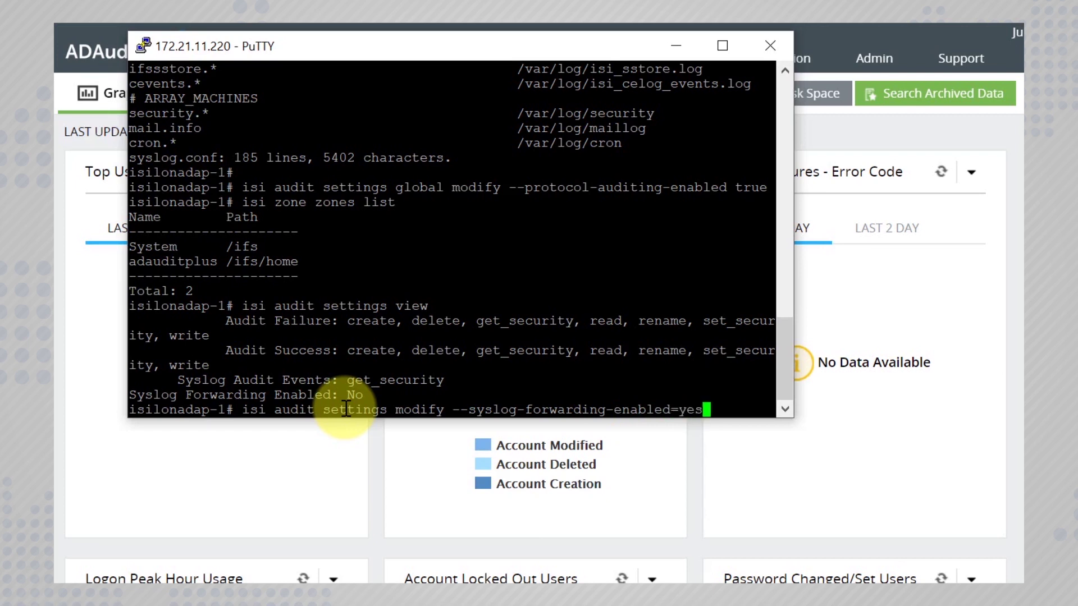
{"action": "key", "text": "Return"}
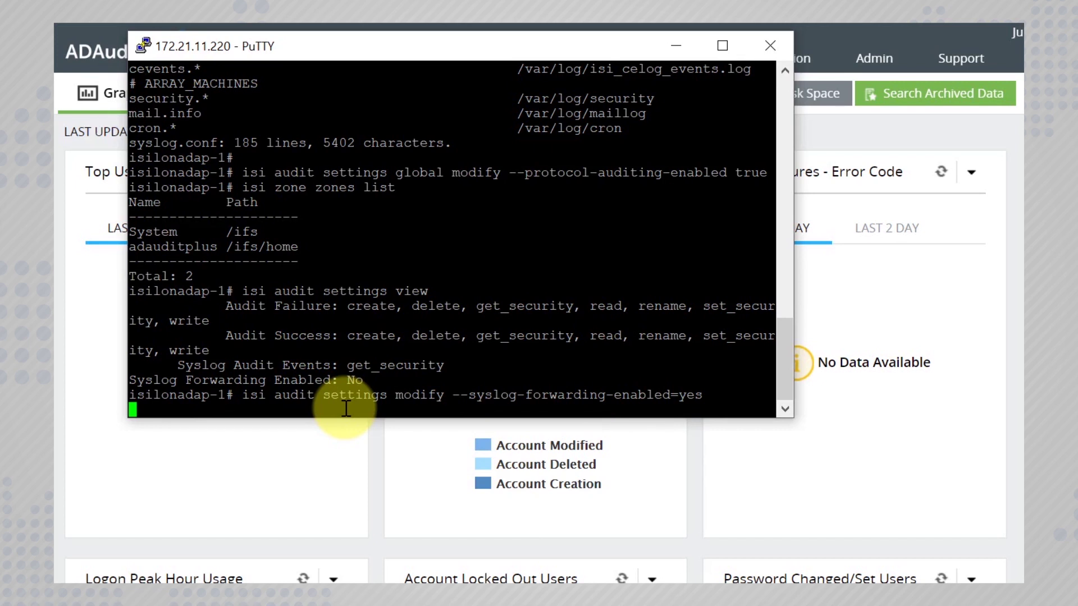
{"action": "type", "text": "isi audit s"}
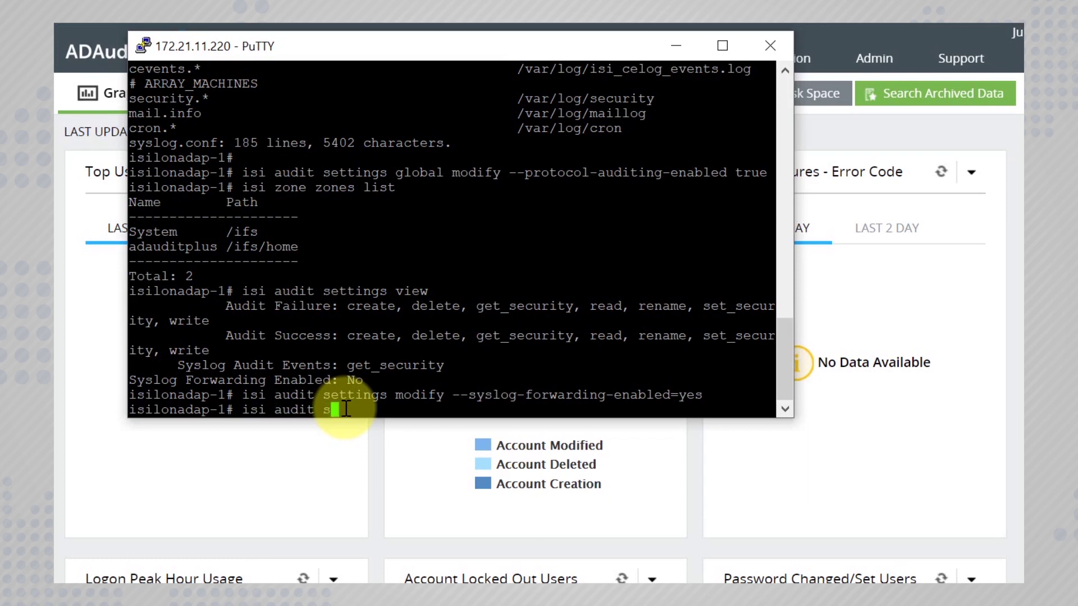
{"action": "type", "text": "ettings view"}
Confirm the audit settings now show Syslog Forwarding Enabled: Yes.
{"action": "key", "text": "Return"}
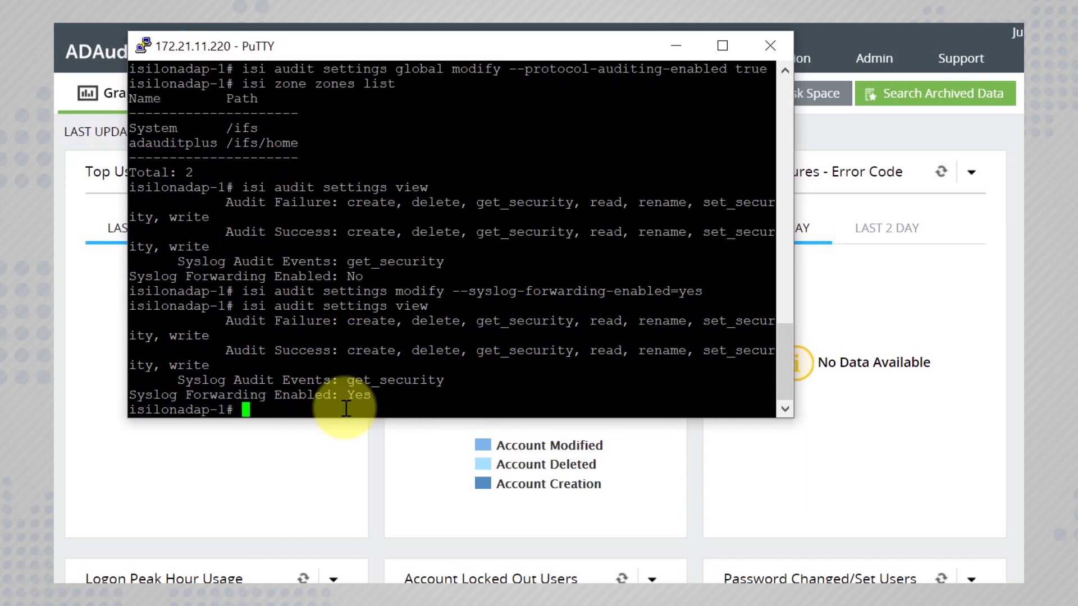
{"action": "left_click_drag", "start_coordinate": [130, 395], "coordinate": [374, 392]}
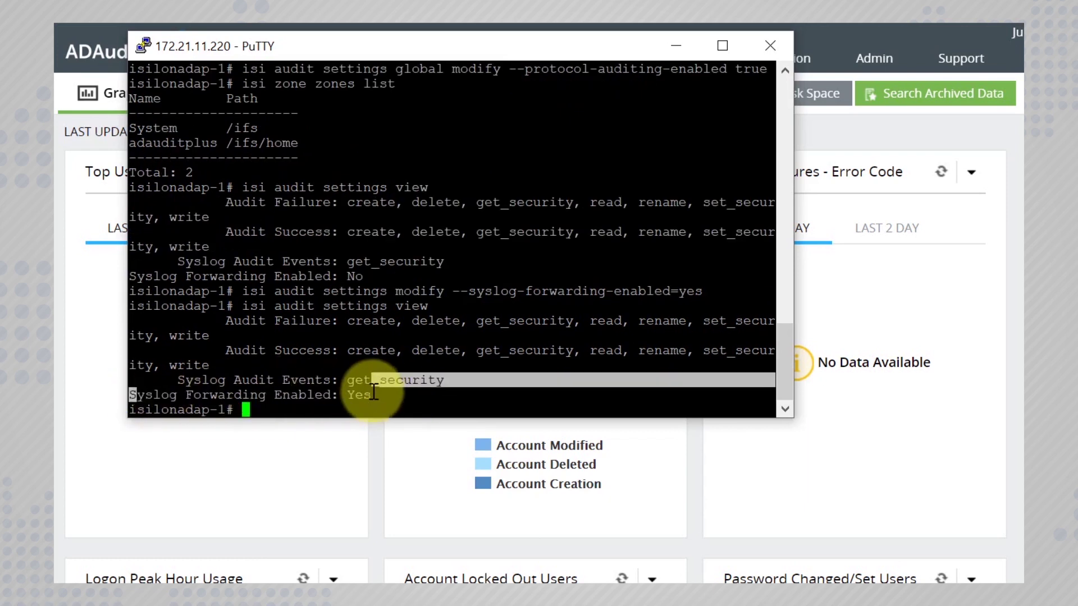
{"action": "left_click", "coordinate": [373, 392]}
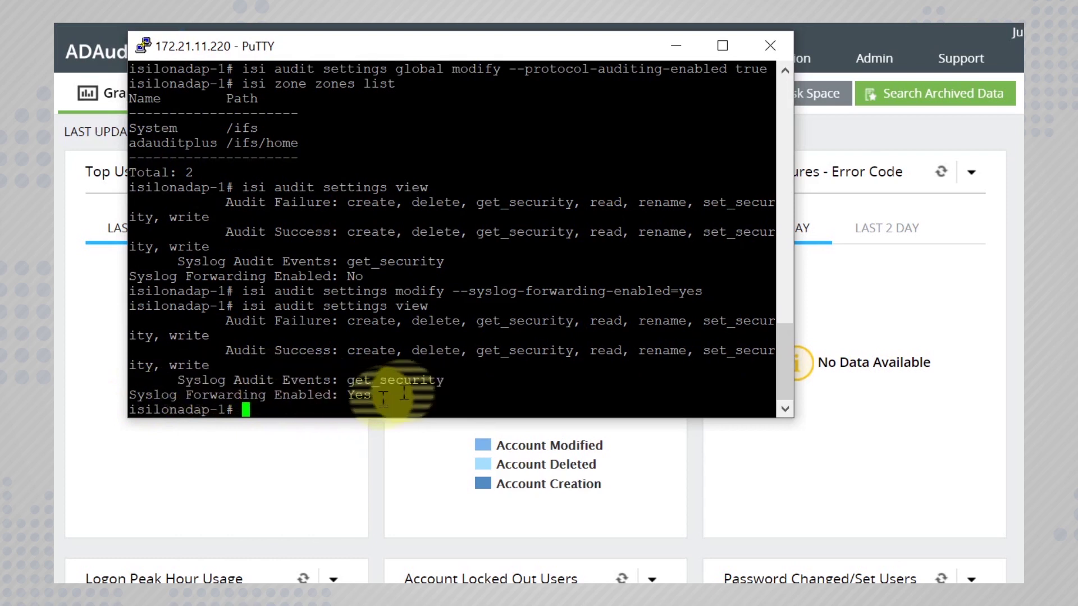
Add create and delete as syslog audit events and review the updated audit settings.
{"action": "type", "text": "i"}
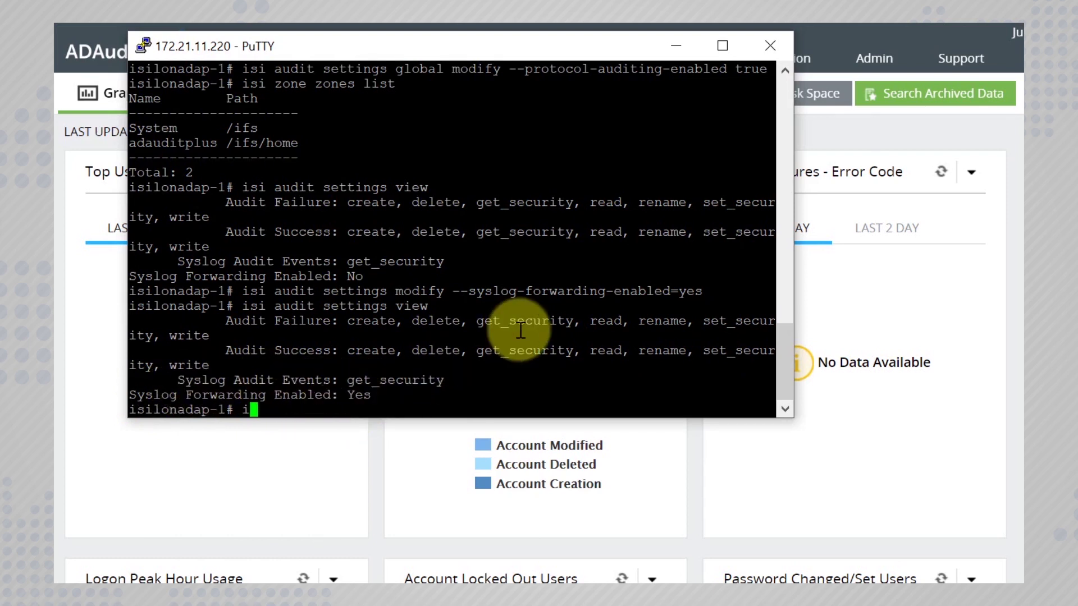
{"action": "type", "text": "si audit settings-"}
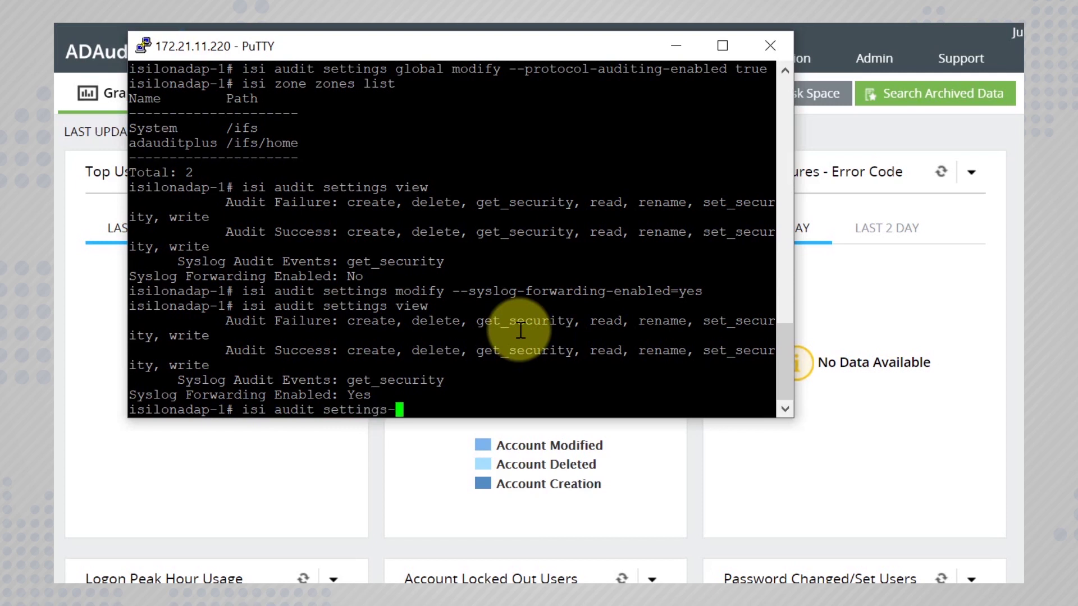
{"action": "key", "text": "BackSpace"}
{"action": "key", "text": "BackSpace"}
{"action": "type", "text": "s modify -"}
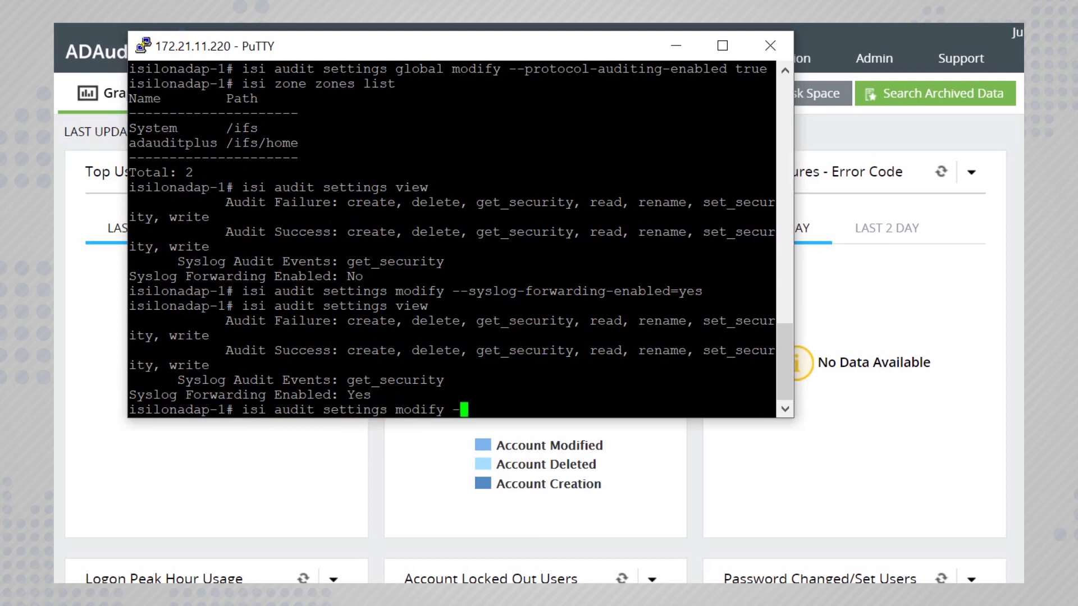
{"action": "type", "text": "-add-syslog"}
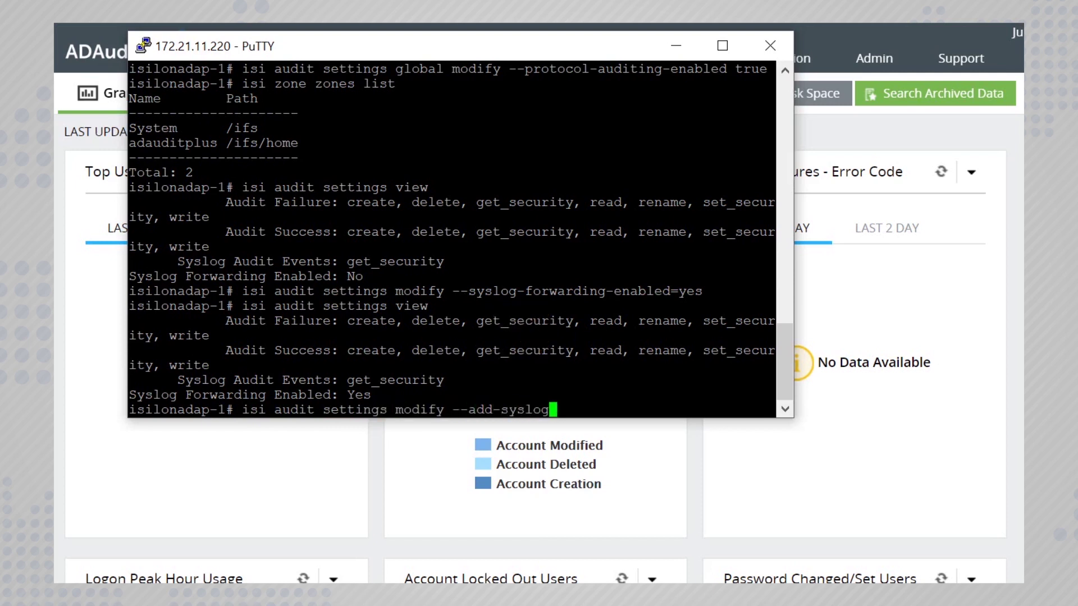
{"action": "type", "text": "-audit-events c"}
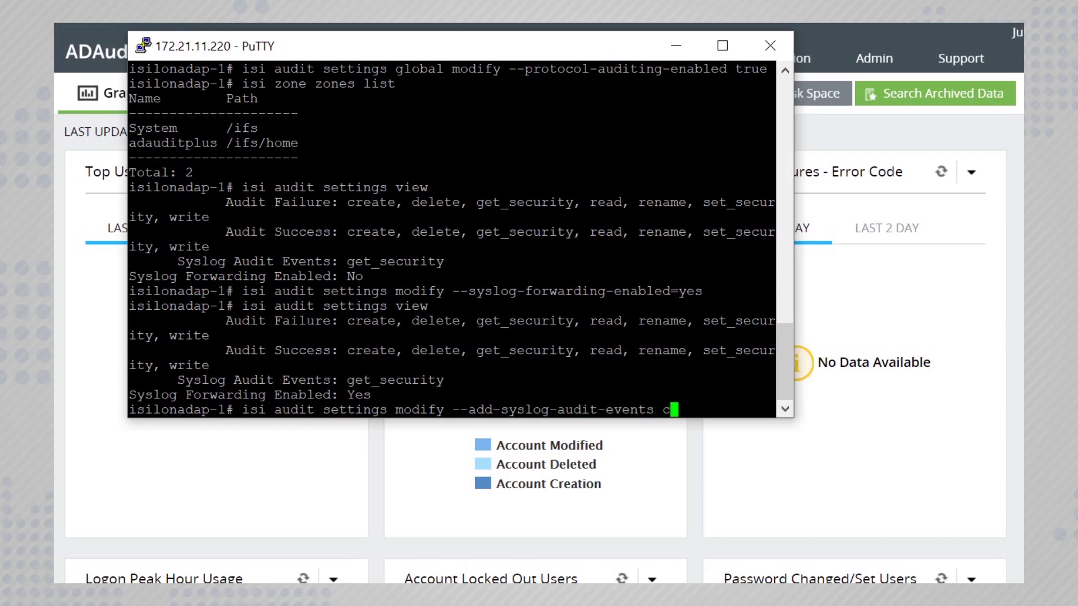
{"action": "type", "text": "reate,delete"}
{"action": "key", "text": "Return"}
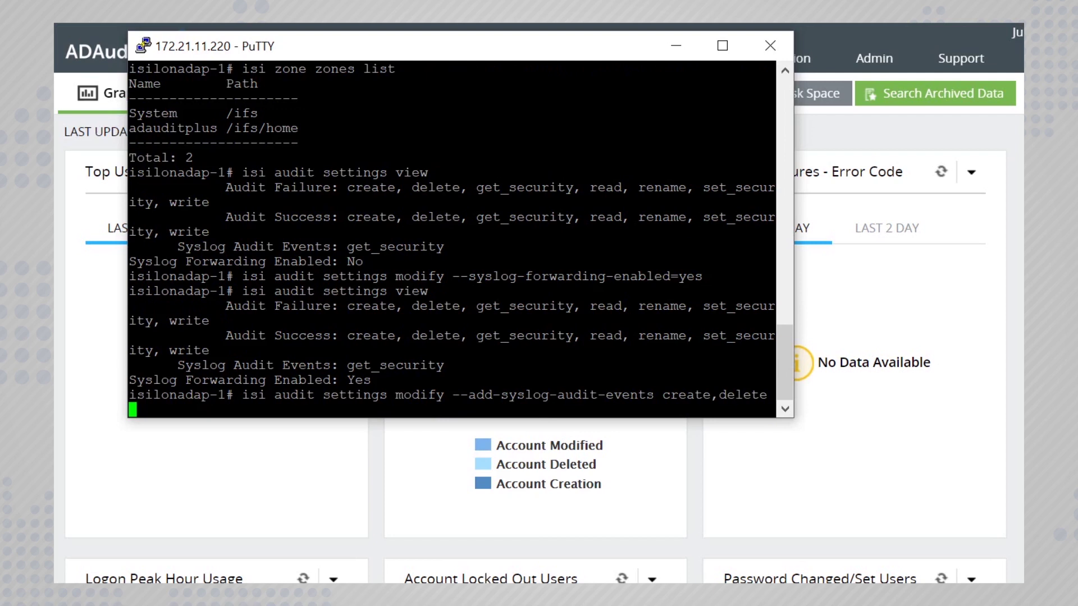
{"action": "key", "text": "Up"}
{"action": "key", "text": "Up"}
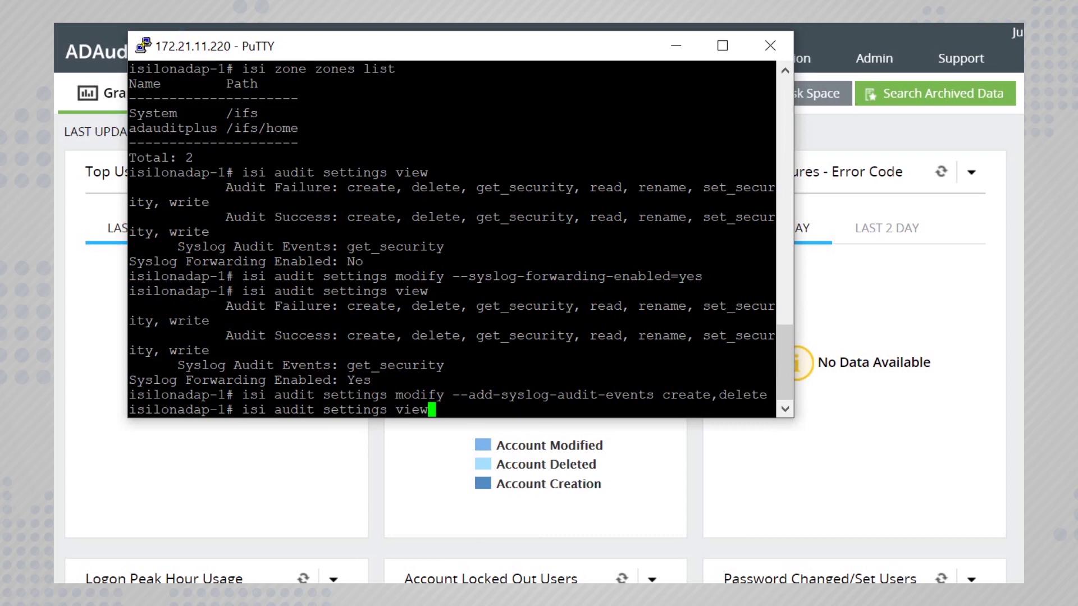
{"action": "key", "text": "Return"}
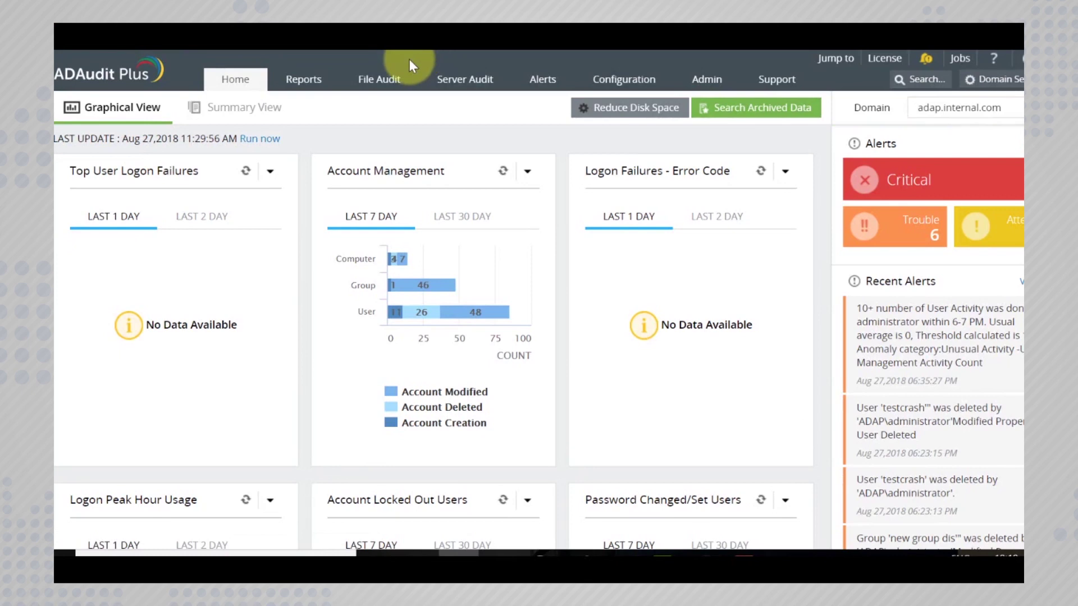
Add EMC Isilon cluster emcclus7201 under File Audit with user root and its password.
{"action": "left_click", "coordinate": [403, 80]}
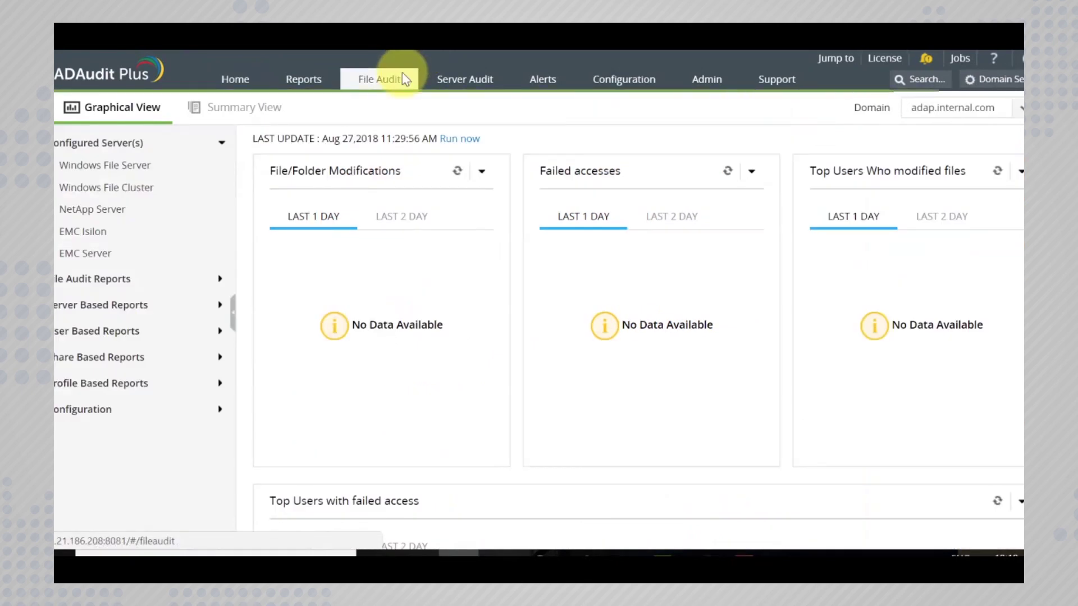
{"action": "left_click", "coordinate": [155, 241]}
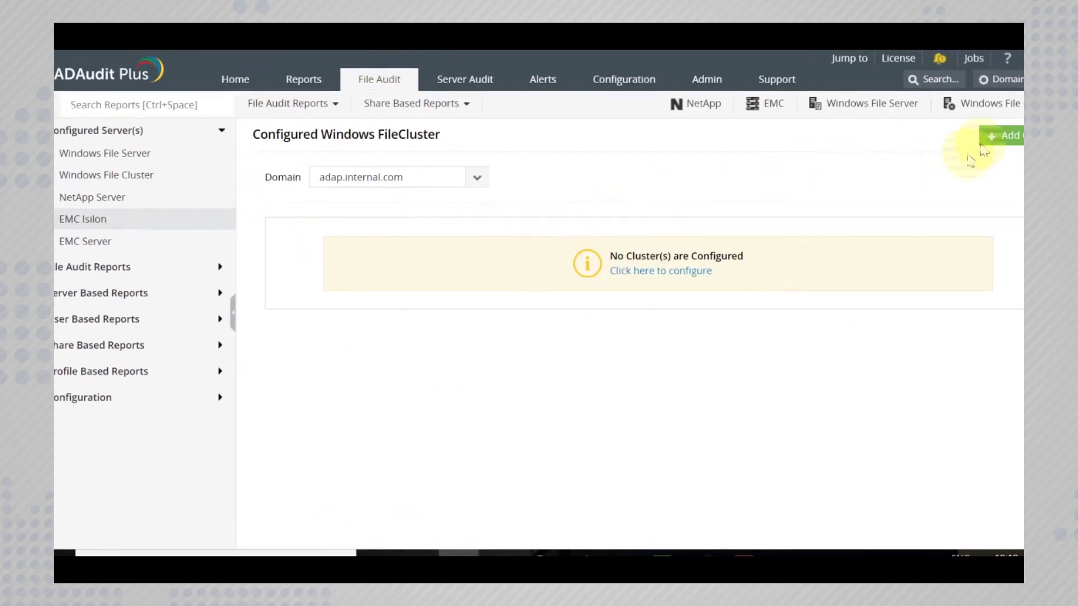
{"action": "left_click", "coordinate": [998, 139]}
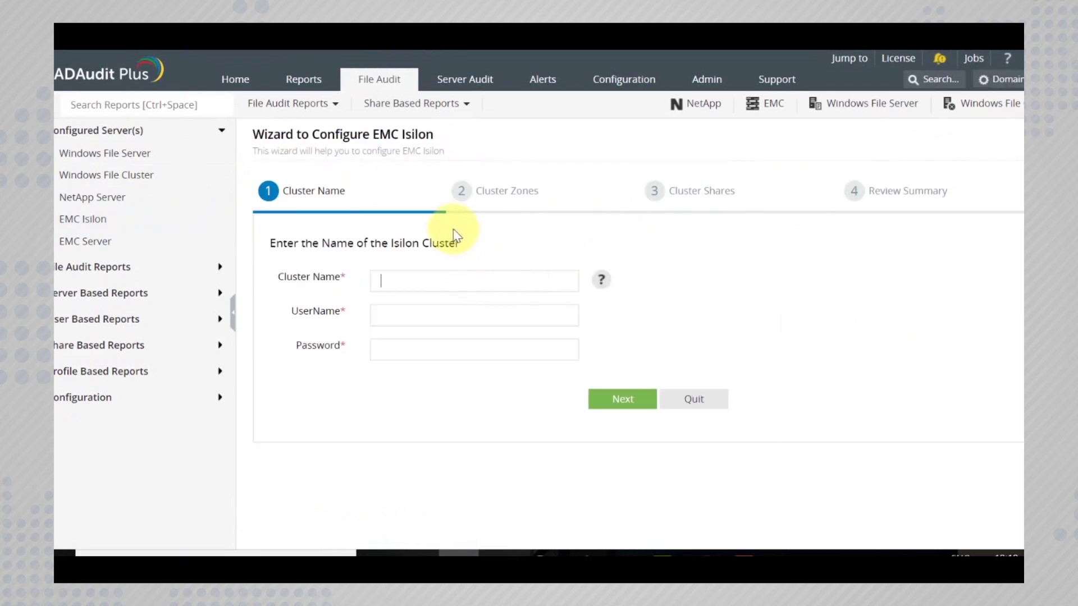
{"action": "type", "text": "emcclus"}
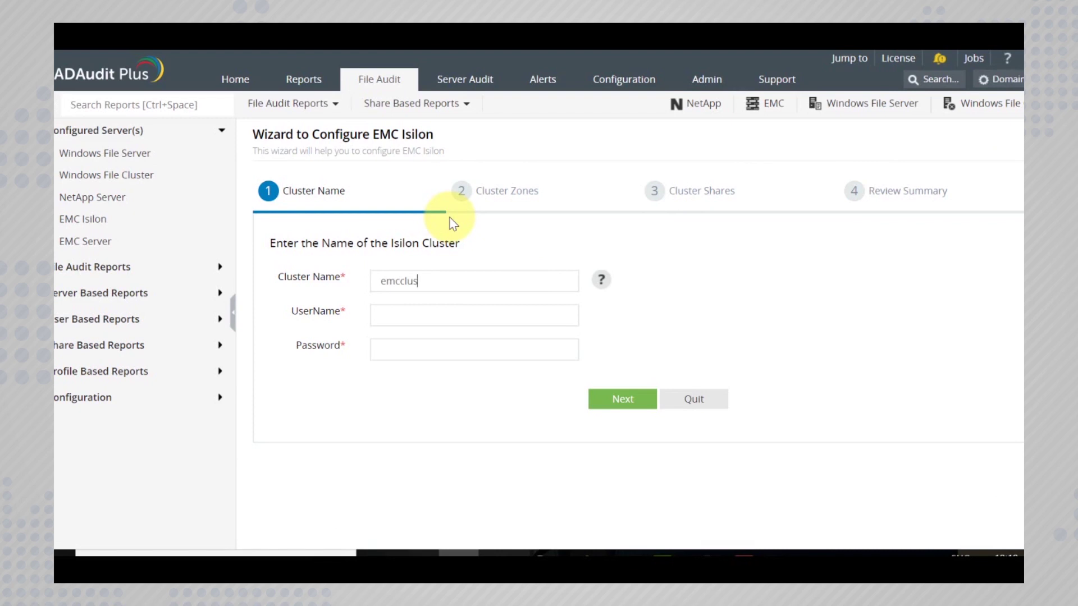
{"action": "type", "text": "7201"}
{"action": "key", "text": "Tab"}
{"action": "type", "text": "root"}
{"action": "key", "text": "Tab"}
{"action": "type", "text": "••••••••"}
{"action": "left_click", "coordinate": [610, 403]}
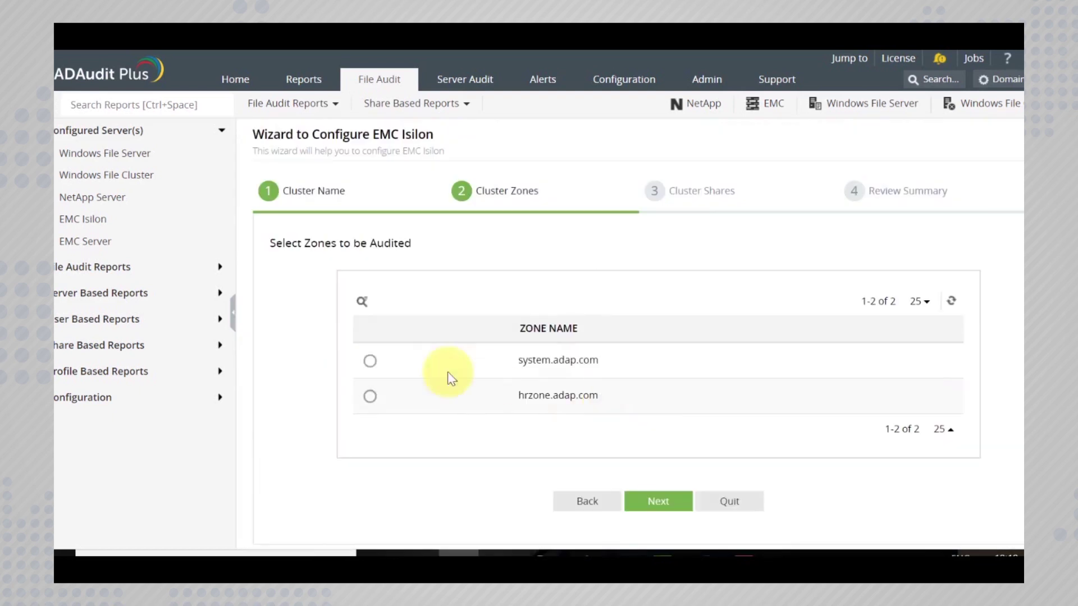
Choose zone system.adap.com, include shares a, b and c, and save the cluster.
{"action": "left_click", "coordinate": [370, 361]}
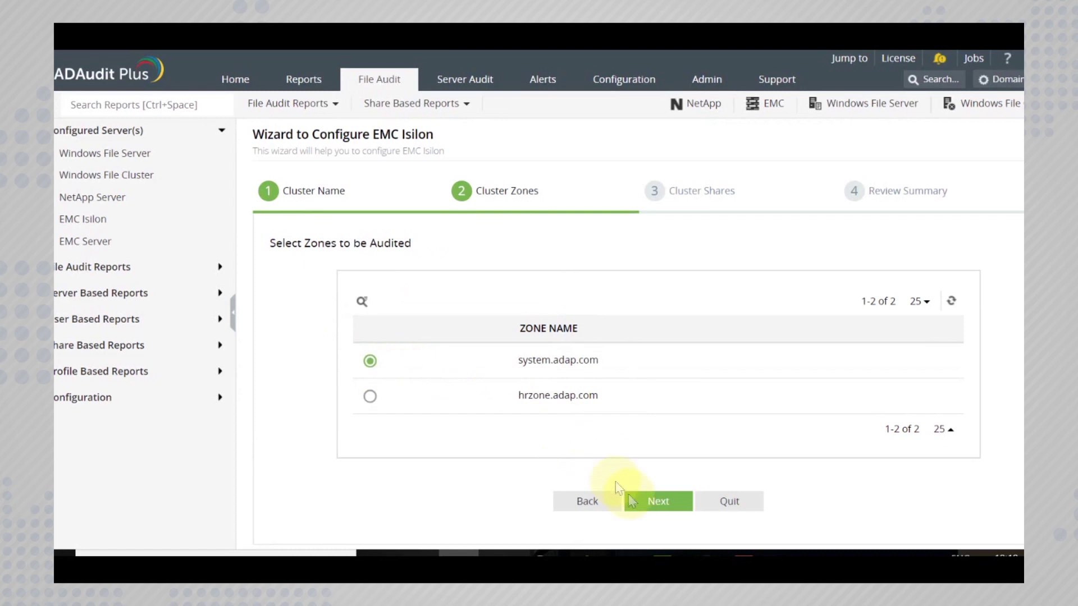
{"action": "left_click", "coordinate": [648, 510]}
{"action": "left_click", "coordinate": [370, 362]}
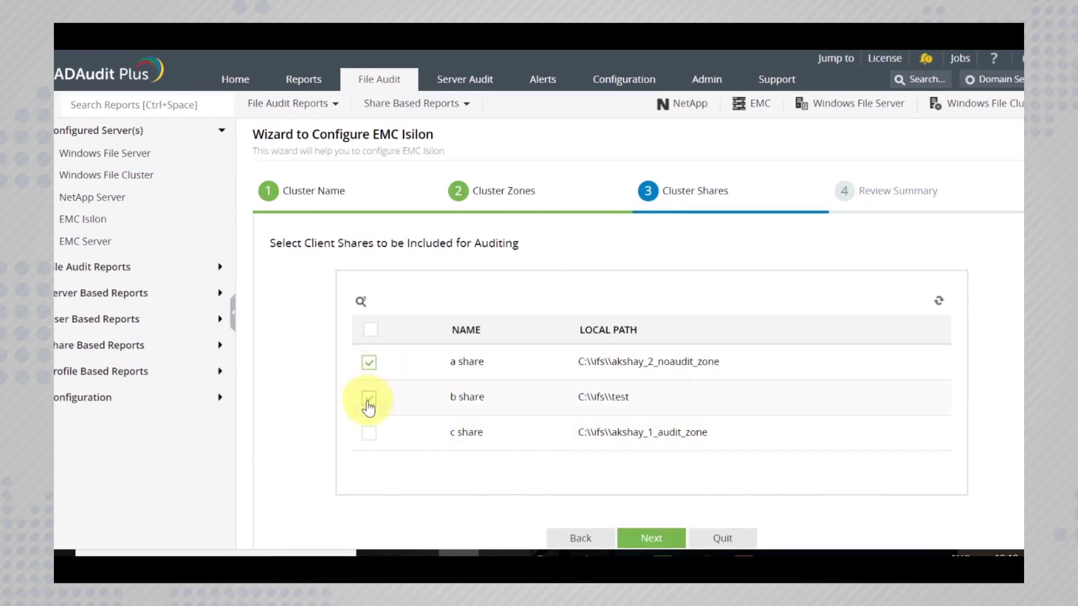
{"action": "left_click", "coordinate": [369, 398]}
{"action": "left_click", "coordinate": [368, 433]}
{"action": "left_click", "coordinate": [648, 538]}
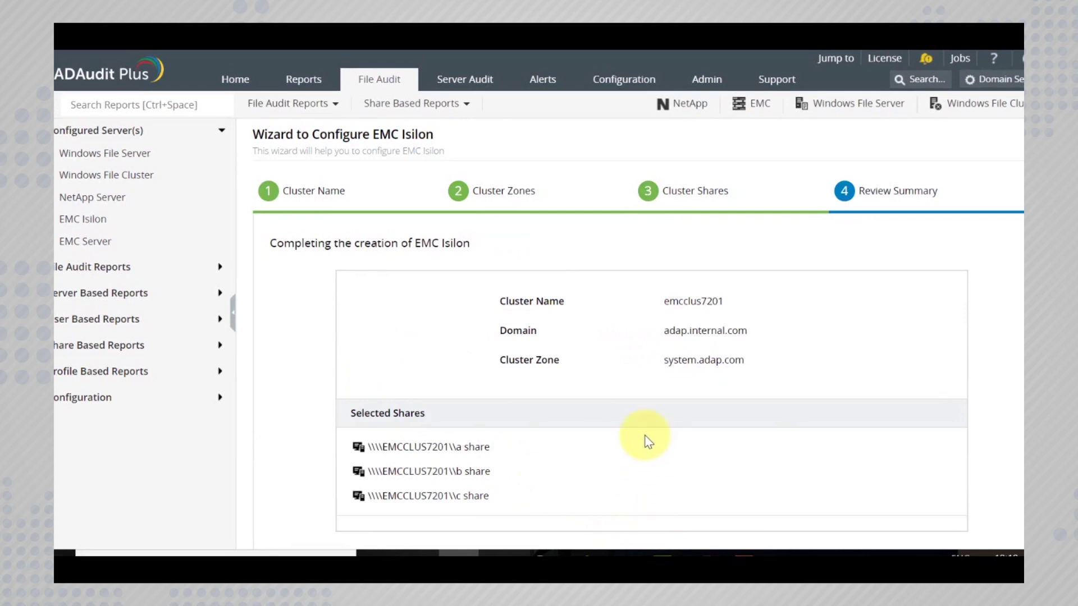
{"action": "scroll", "coordinate": [645, 438], "scroll_direction": "down", "scroll_amount": 2}
{"action": "left_click", "coordinate": [698, 510]}
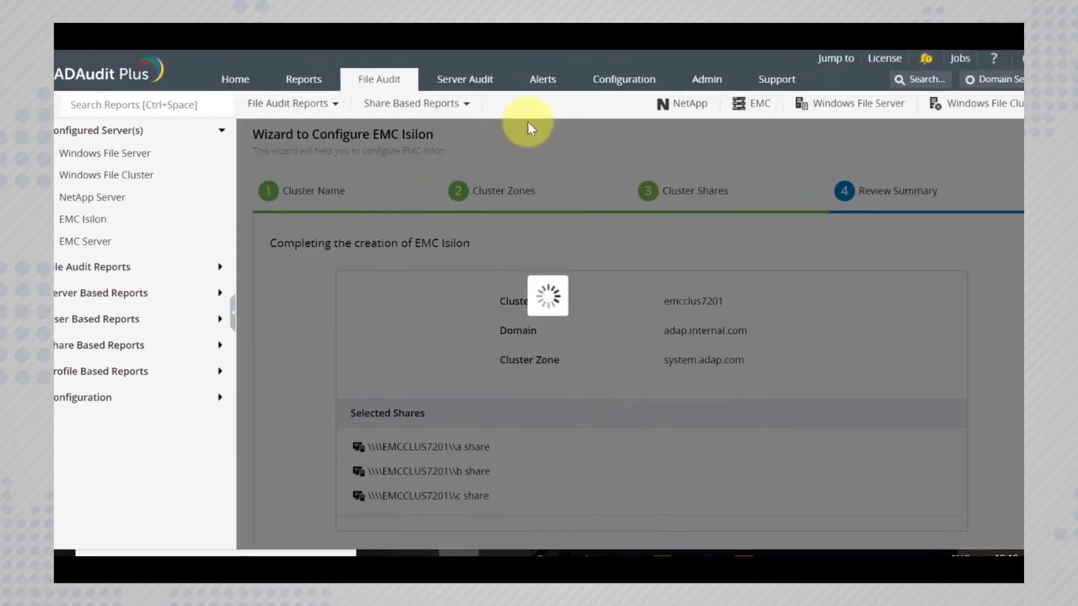
Go to the Admin Connection settings, showing syslog listening port 514 and status On.
{"action": "left_click", "coordinate": [710, 84]}
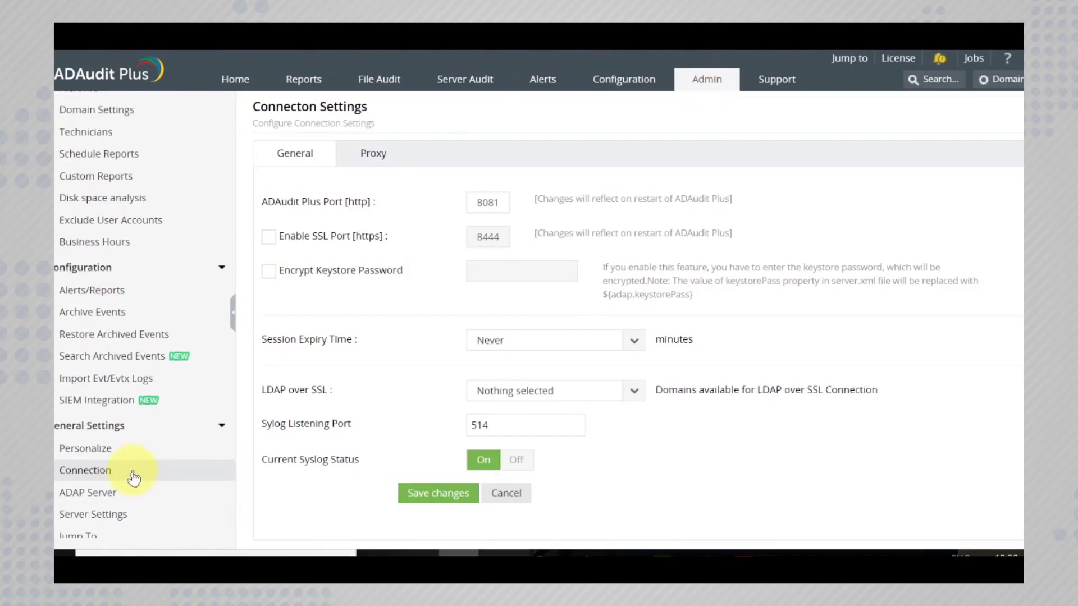